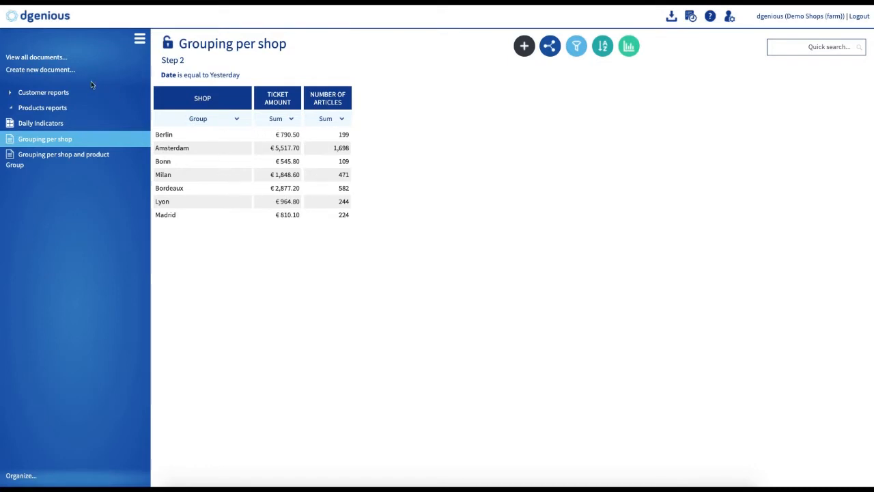
Step: Create a new report with an extraction step based on the Tickets scheme
{"action": "left_click", "coordinate": [38, 71]}
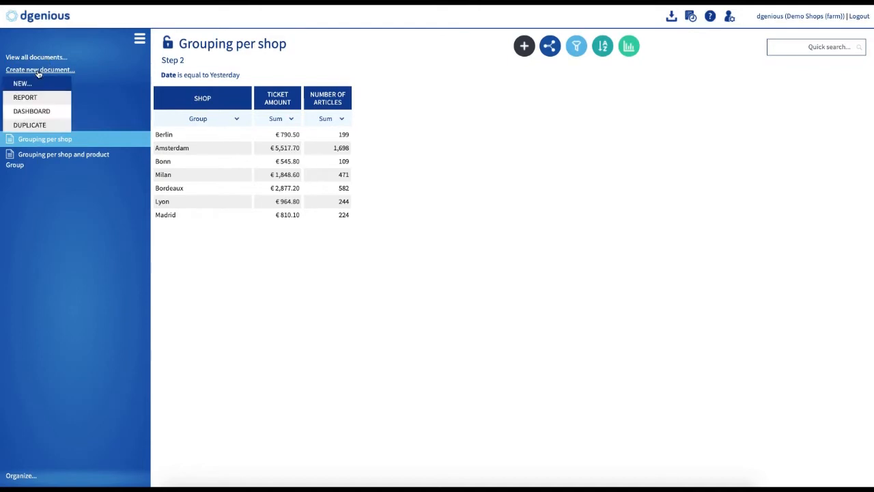
{"action": "left_click", "coordinate": [28, 97]}
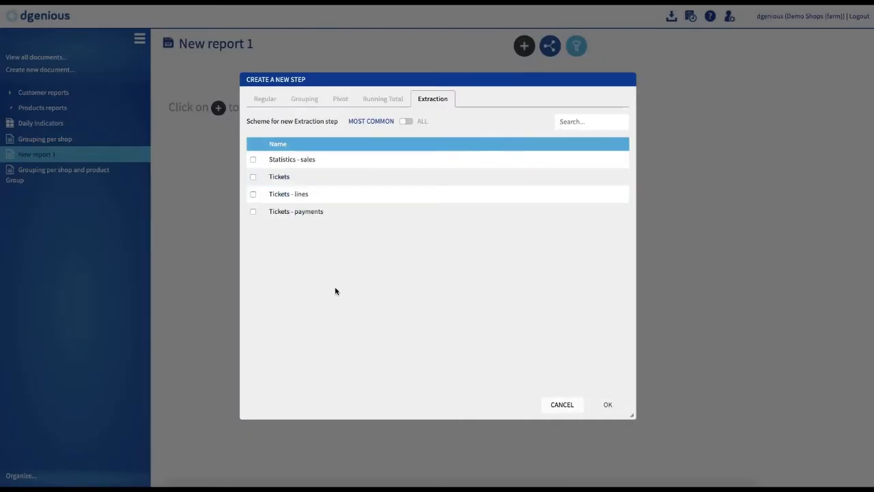
{"action": "left_click", "coordinate": [273, 178]}
{"action": "left_click", "coordinate": [608, 403]}
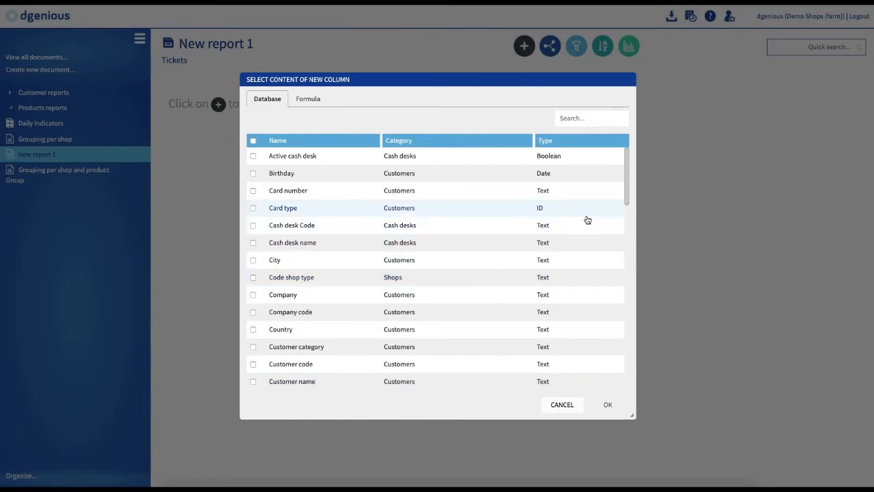
Step: Select the Tickets field Date and the Shops field Shop as columns for the new report
{"action": "scroll", "coordinate": [587, 224], "scroll_direction": "down", "scroll_amount": 5}
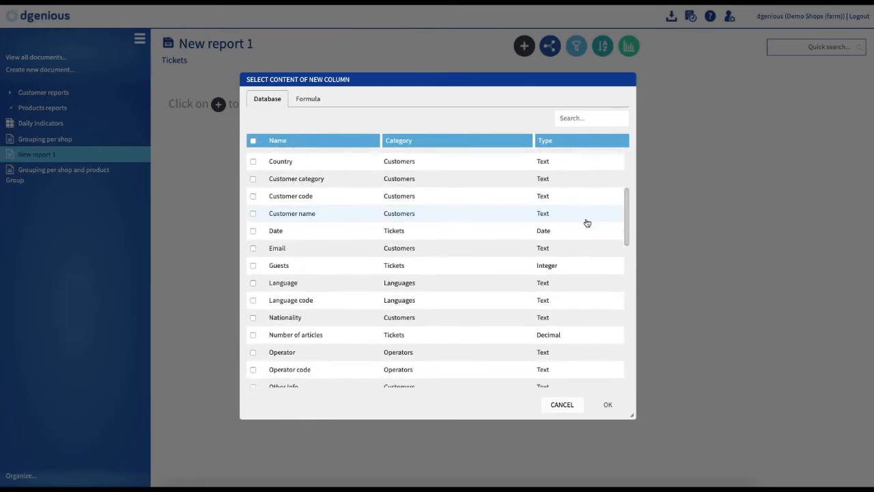
{"action": "left_click", "coordinate": [253, 209]}
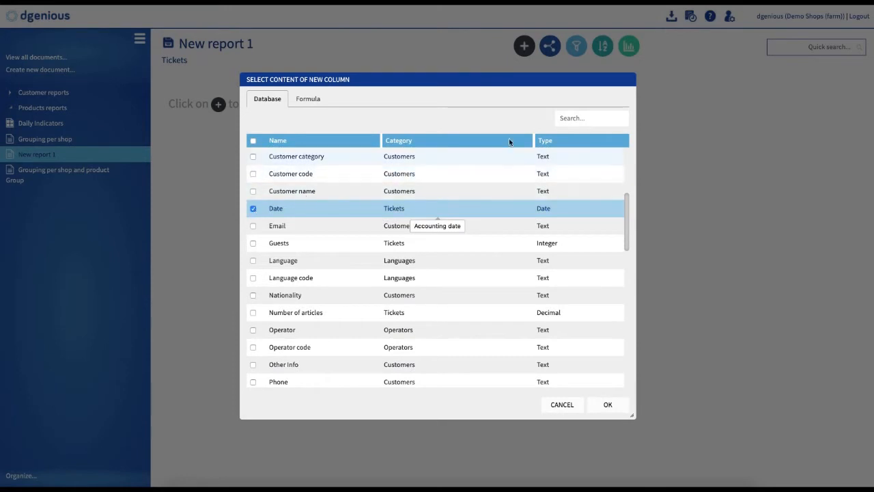
{"action": "left_click", "coordinate": [586, 118]}
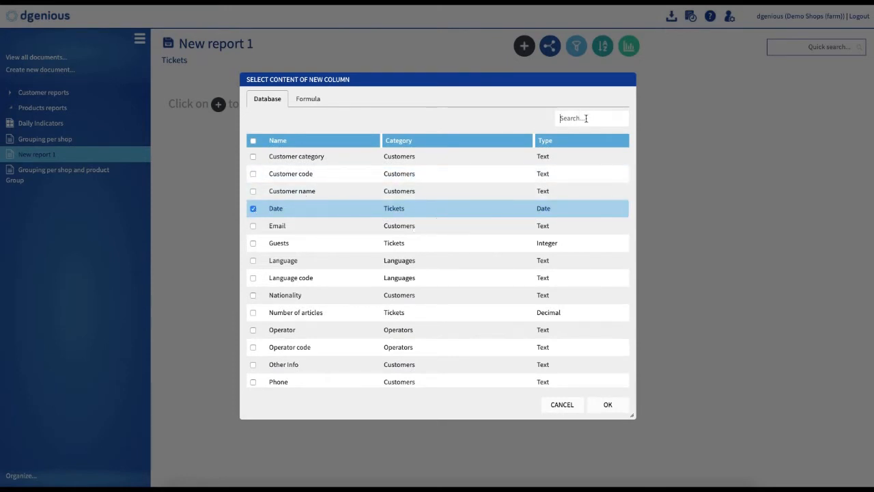
{"action": "type", "text": "shop"}
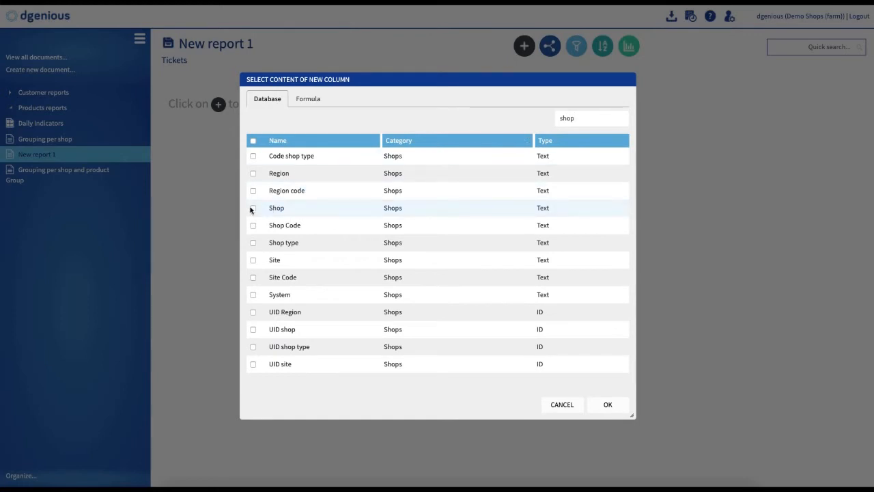
{"action": "left_click", "coordinate": [252, 208]}
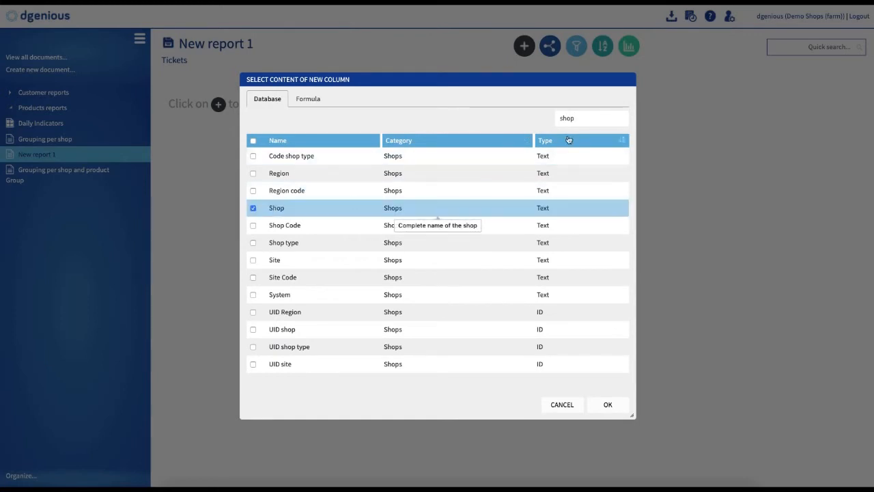
Step: Add Ticket Amount and Number of articles to the selection and insert the chosen columns into the report
{"action": "double_click", "coordinate": [568, 118]}
{"action": "type", "text": "tic"}
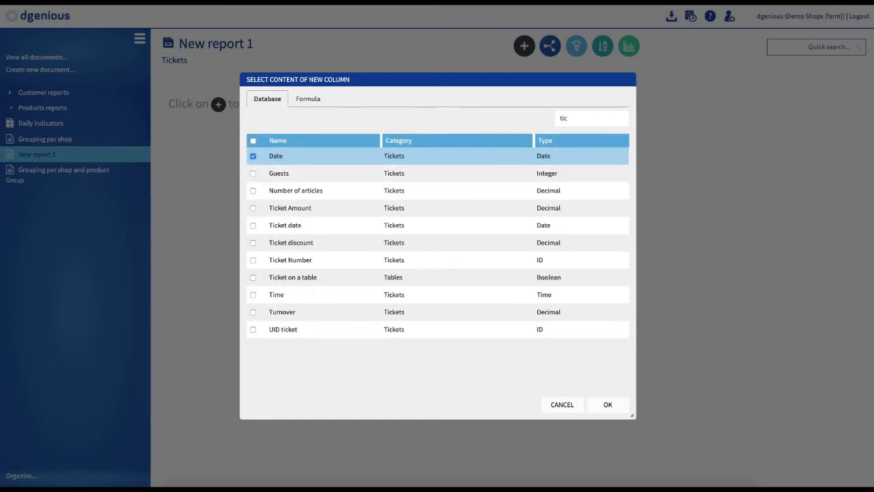
{"action": "left_click", "coordinate": [299, 209]}
{"action": "left_click_drag", "start_coordinate": [608, 120], "coordinate": [501, 119]}
{"action": "type", "text": "a"}
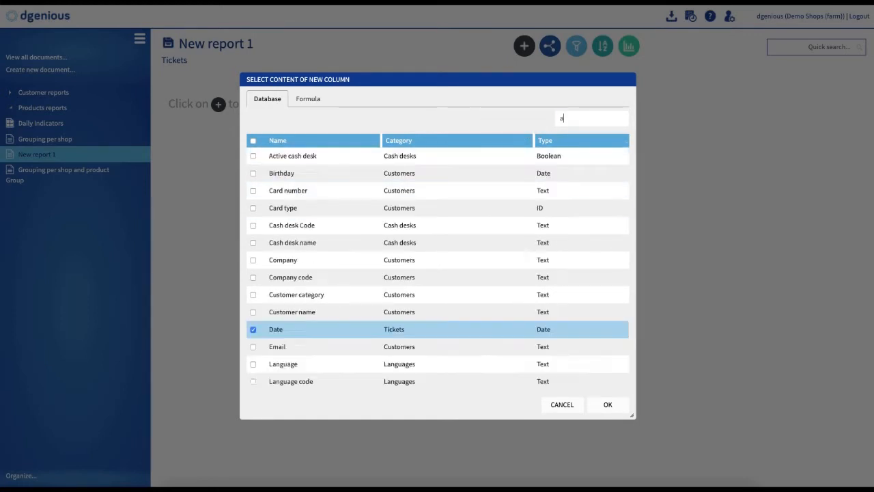
{"action": "type", "text": "rt"}
{"action": "left_click", "coordinate": [369, 158]}
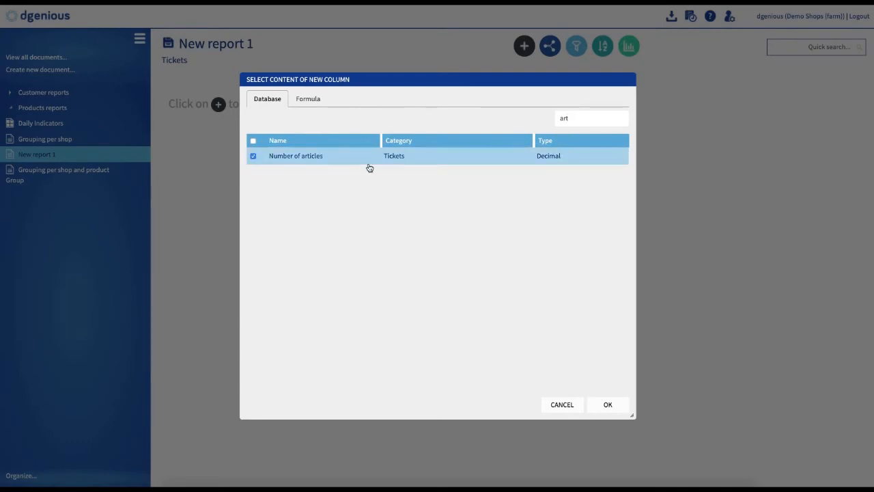
{"action": "left_click", "coordinate": [607, 404]}
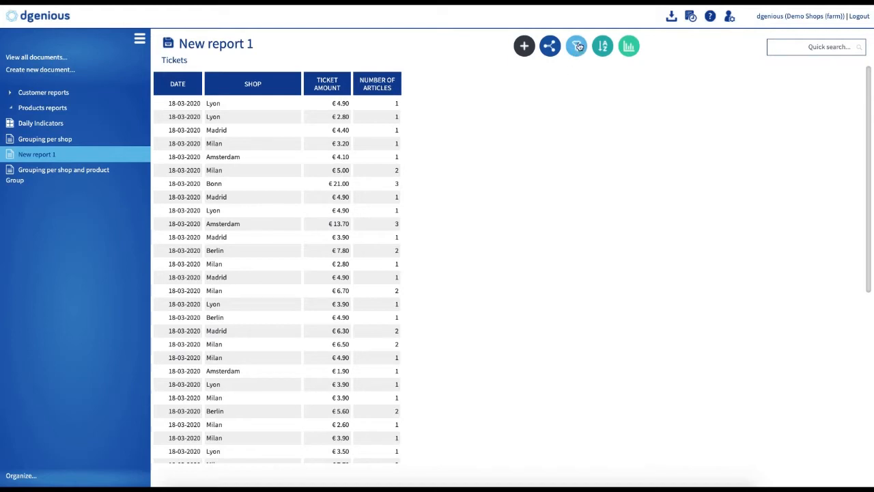
Step: Add a Date filter that applies to the entire report
{"action": "left_click", "coordinate": [577, 46]}
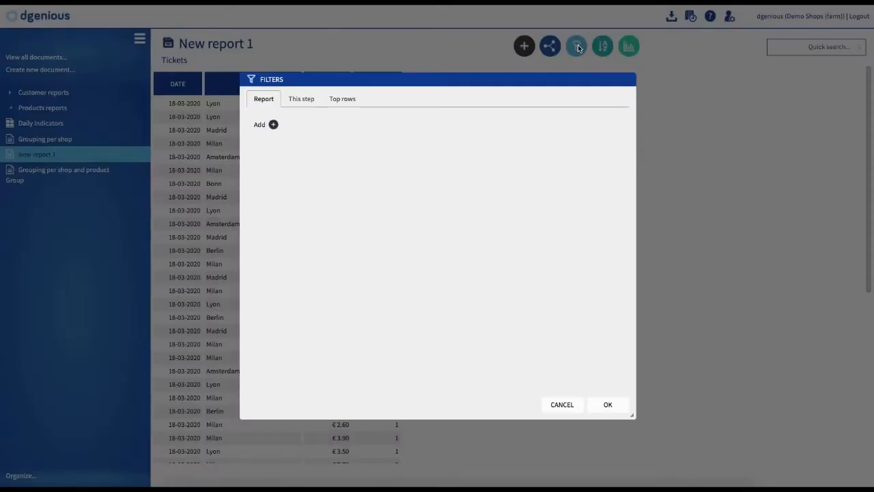
{"action": "left_click", "coordinate": [273, 124]}
{"action": "left_click", "coordinate": [253, 170]}
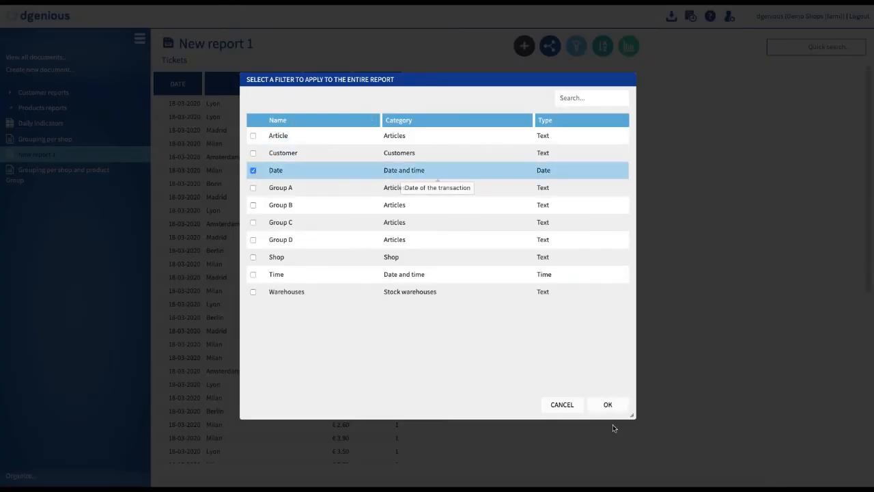
{"action": "left_click", "coordinate": [608, 404]}
Step: Set the Date filter condition to equal the Yesterday function and apply it to the report
{"action": "left_click", "coordinate": [296, 161]}
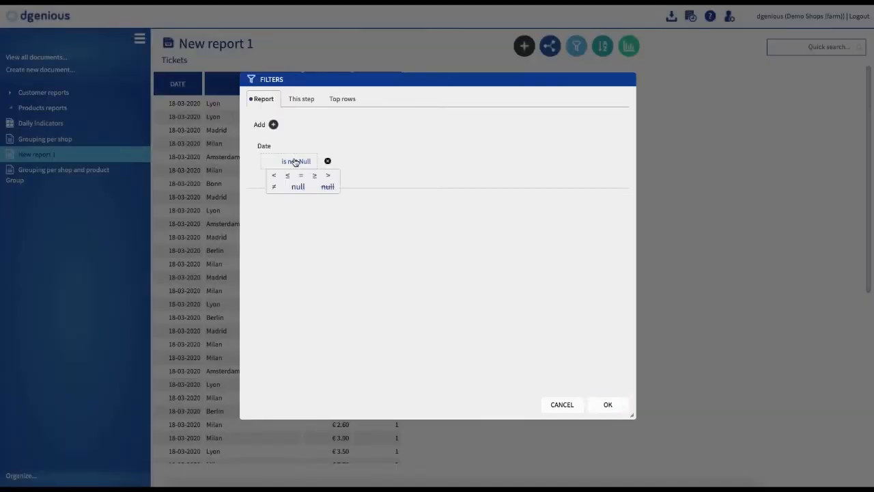
{"action": "left_click", "coordinate": [302, 180]}
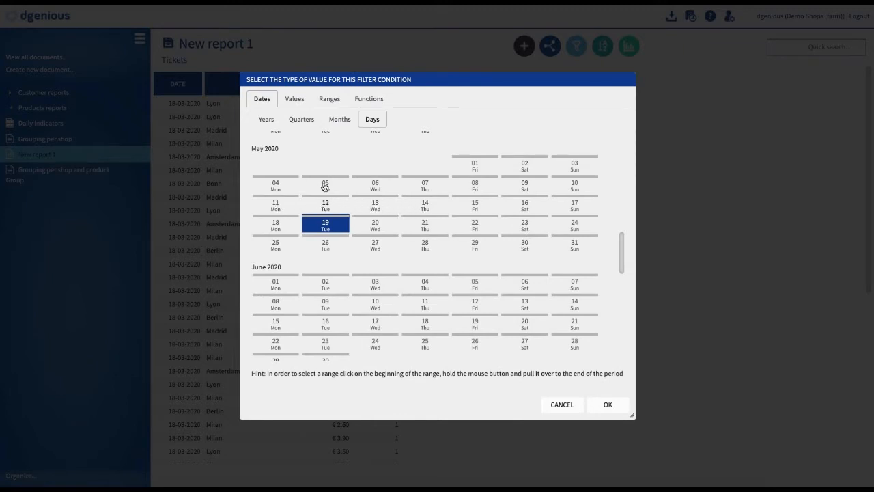
{"action": "left_click", "coordinate": [329, 100]}
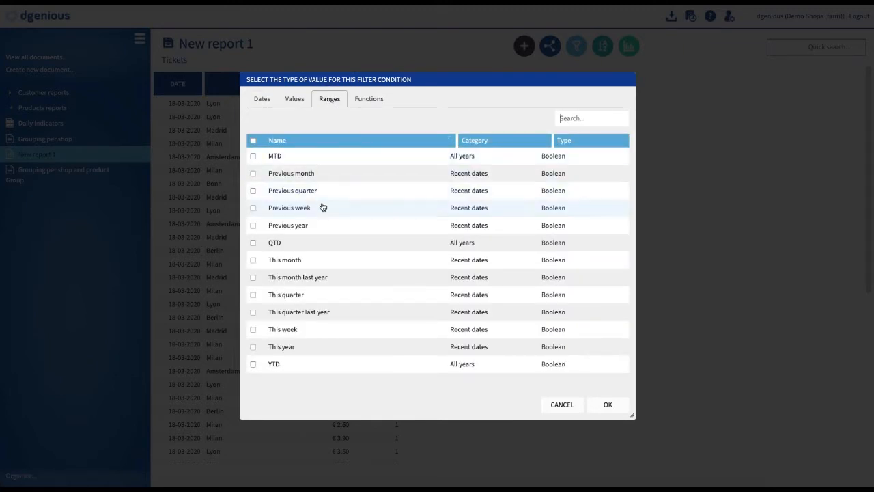
{"action": "left_click", "coordinate": [373, 103]}
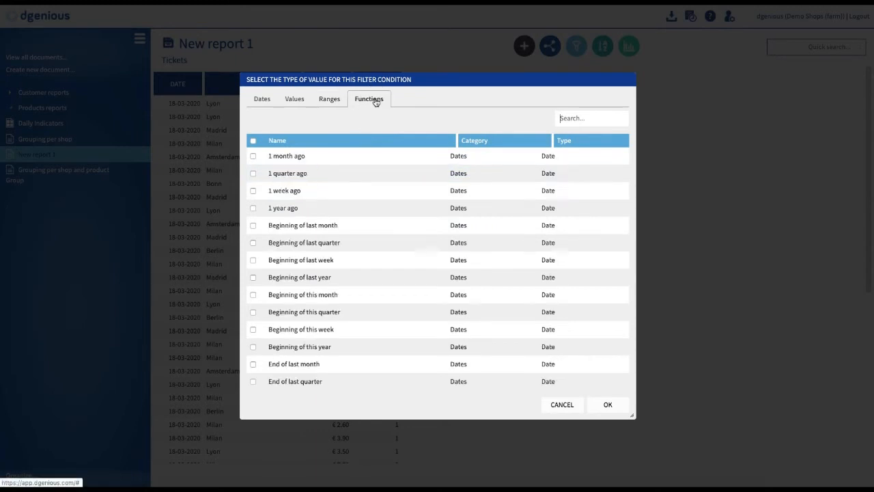
{"action": "type", "text": "ye"}
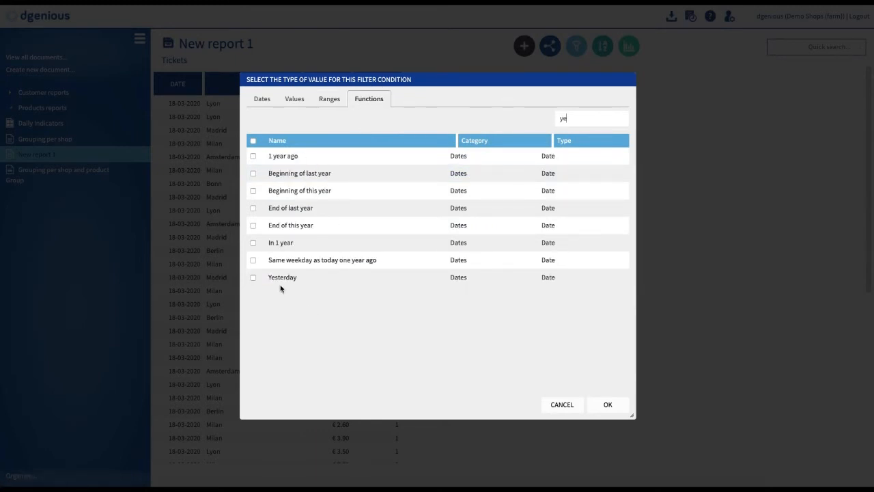
{"action": "left_click", "coordinate": [266, 278]}
{"action": "left_click", "coordinate": [610, 406]}
{"action": "left_click", "coordinate": [608, 404]}
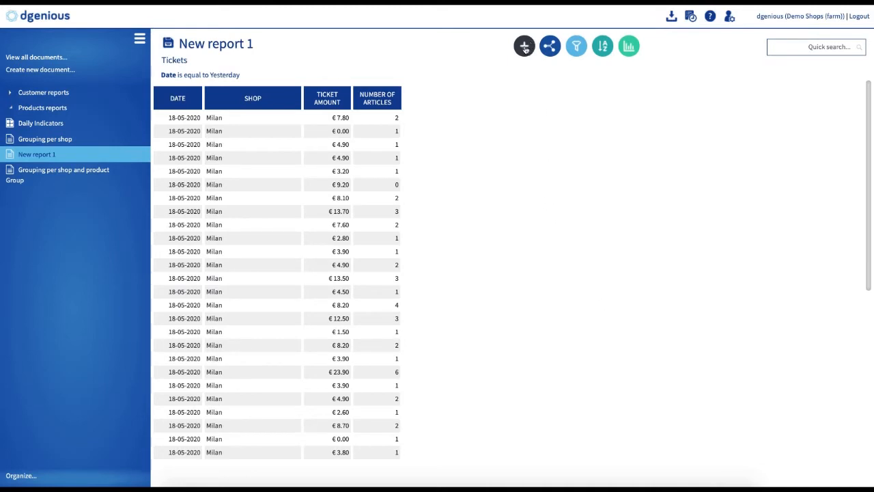
Step: Add a grouping step to the report with the columns Shop, Ticket Amount and Number of articles
{"action": "left_click", "coordinate": [526, 47]}
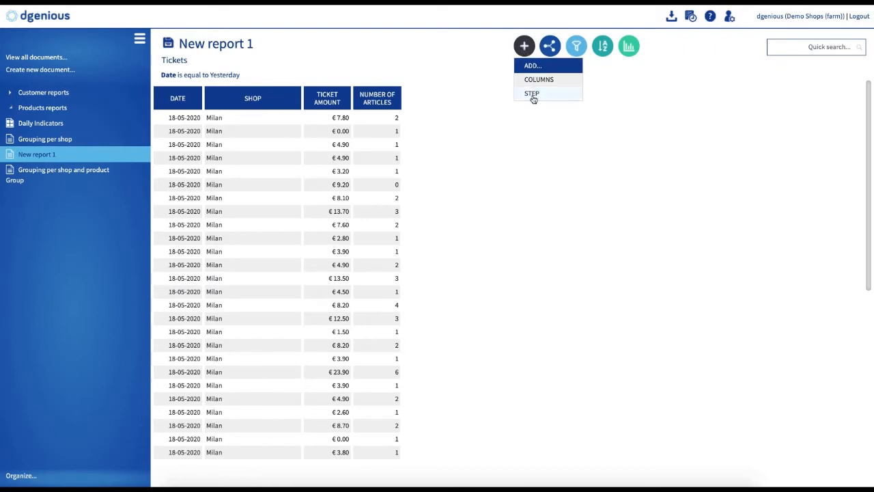
{"action": "left_click", "coordinate": [536, 94]}
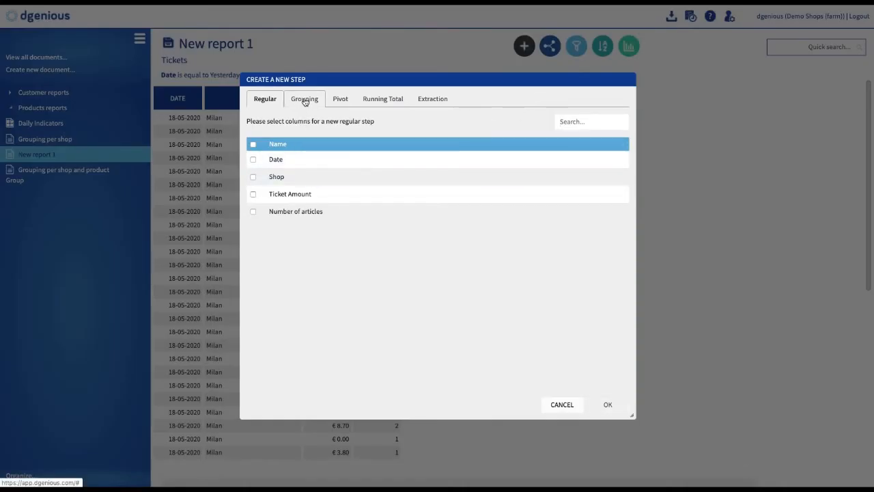
{"action": "left_click", "coordinate": [305, 100]}
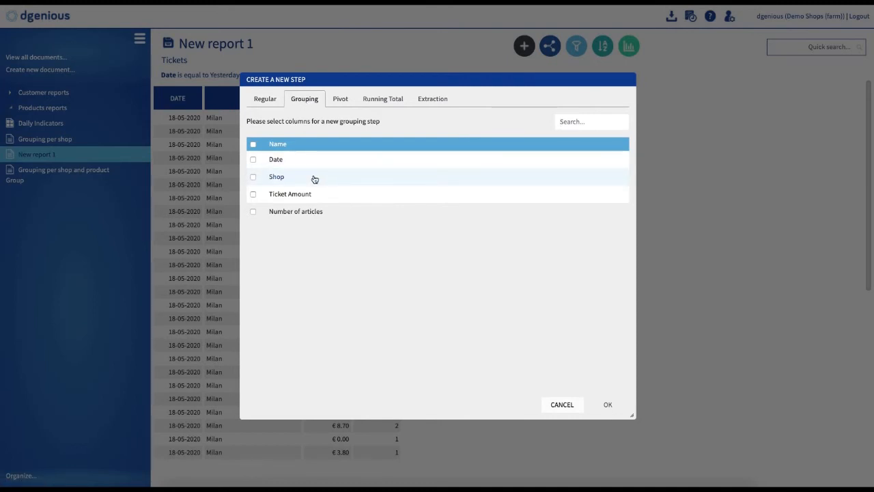
{"action": "left_click", "coordinate": [253, 177]}
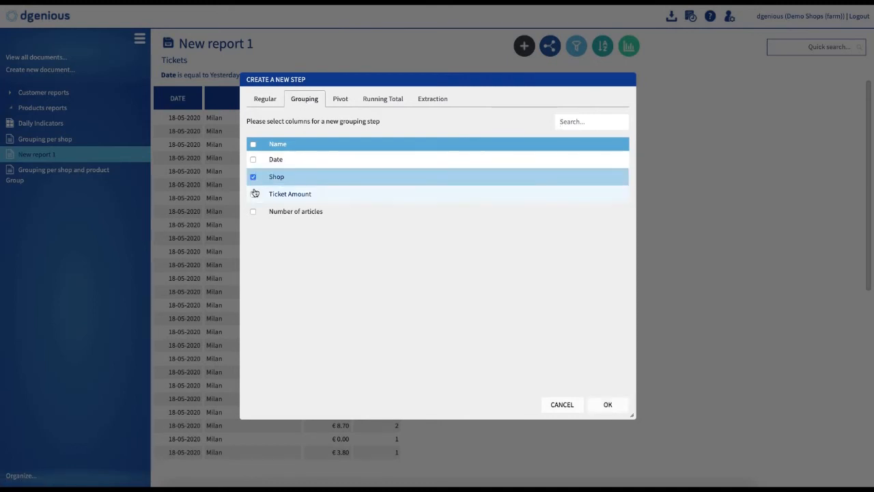
{"action": "left_click", "coordinate": [251, 196]}
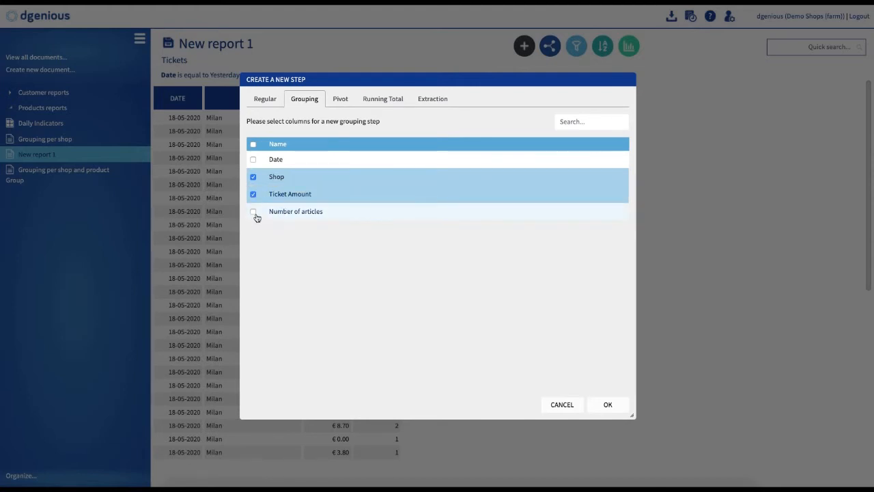
{"action": "left_click", "coordinate": [254, 213]}
{"action": "left_click", "coordinate": [606, 405]}
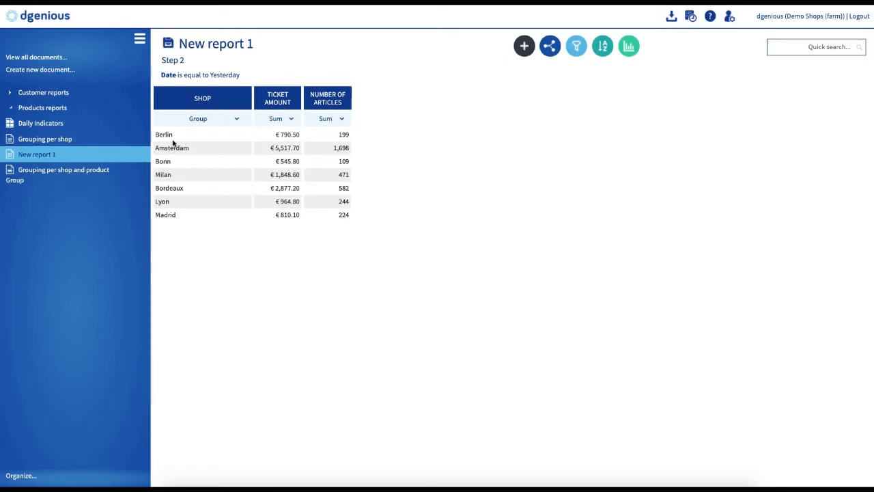
Step: Set the Ticket Amount aggregation to Average, and try Average for Number of articles before setting it to Max
{"action": "left_click", "coordinate": [291, 119]}
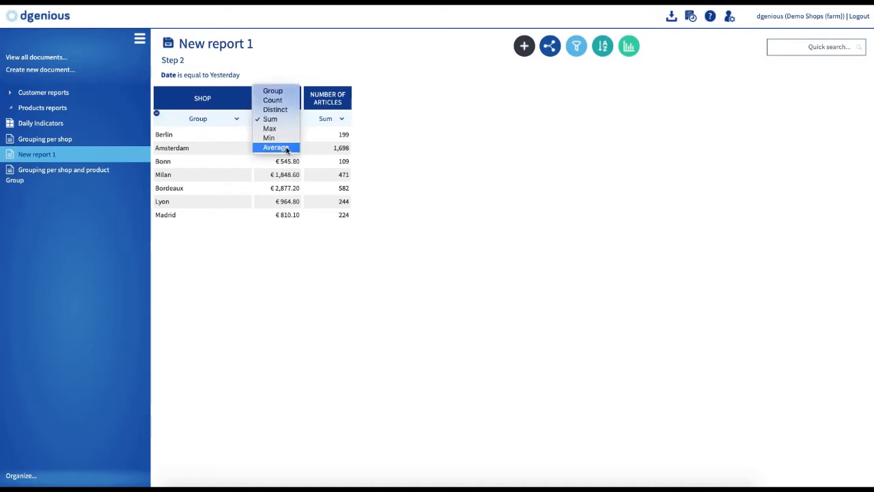
{"action": "left_click", "coordinate": [286, 148]}
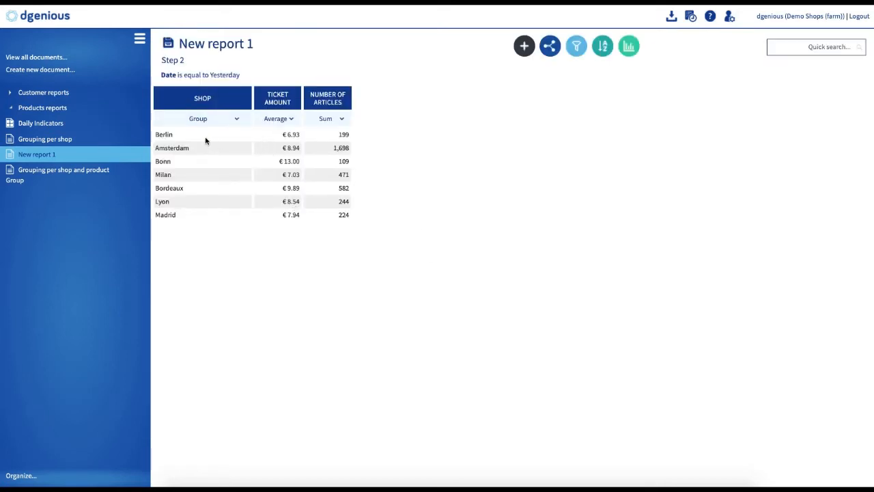
{"action": "left_click", "coordinate": [340, 118]}
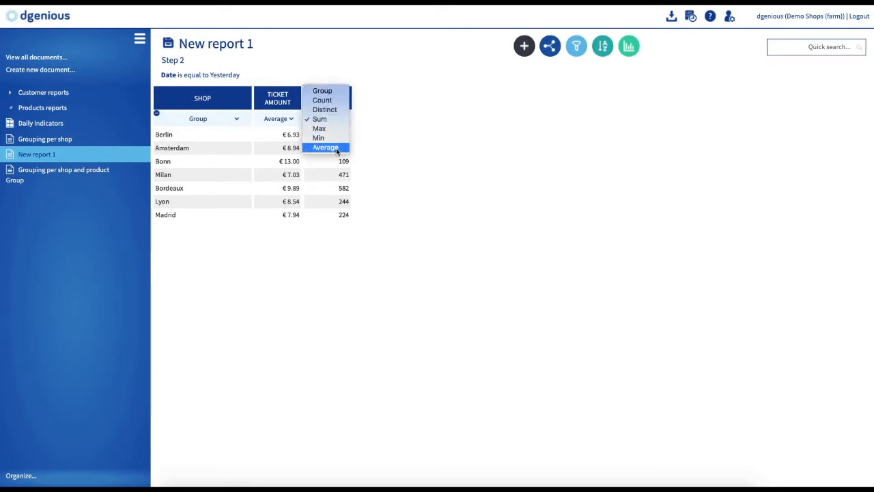
{"action": "left_click", "coordinate": [337, 149]}
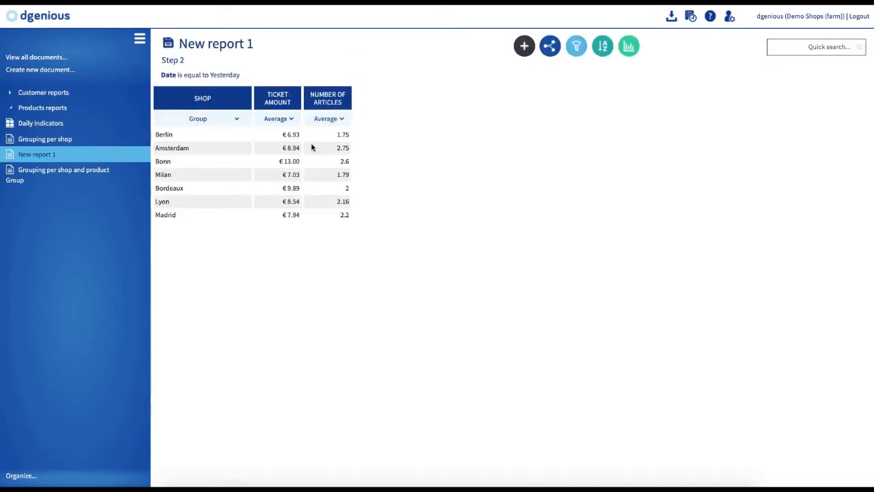
{"action": "left_click", "coordinate": [342, 121]}
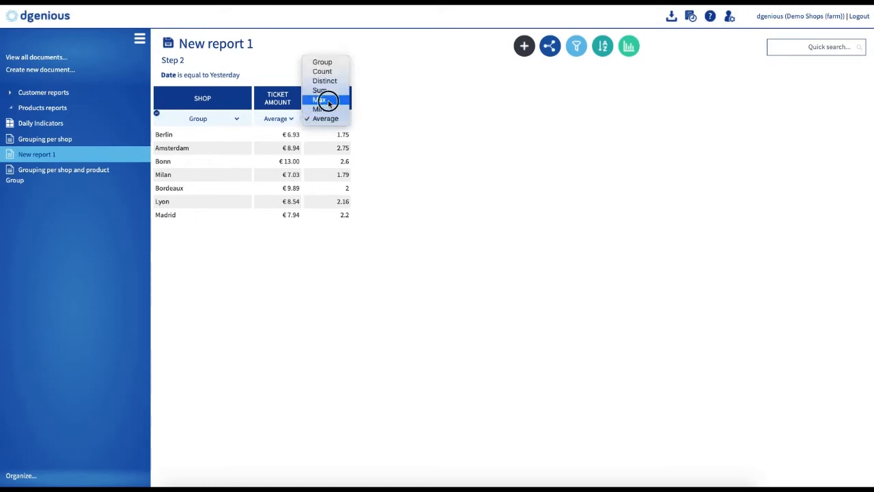
{"action": "left_click", "coordinate": [328, 101]}
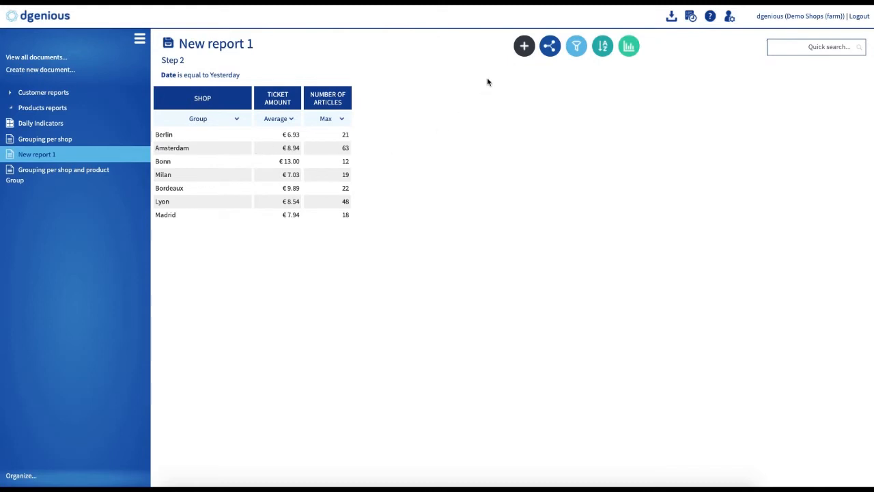
Step: Insert another Ticket Amount column directly after the Shop column in the grouped report
{"action": "left_click", "coordinate": [524, 46]}
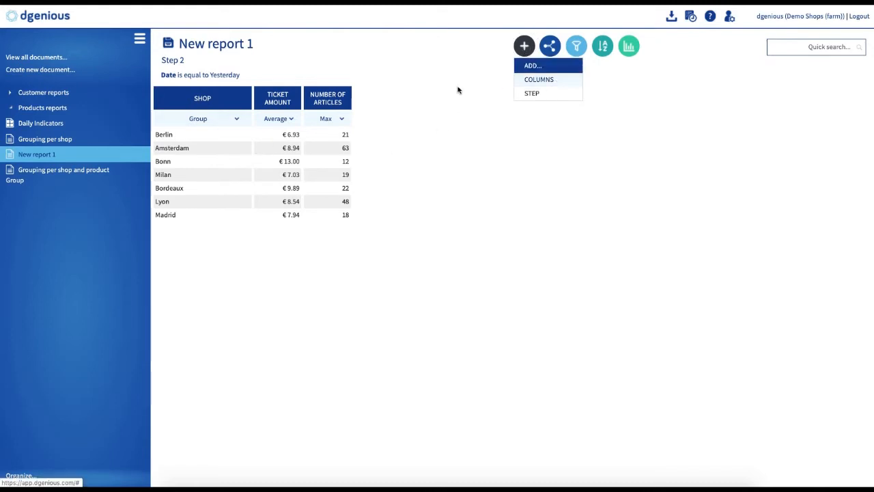
{"action": "left_click", "coordinate": [440, 114]}
{"action": "mouse_move", "coordinate": [208, 99]}
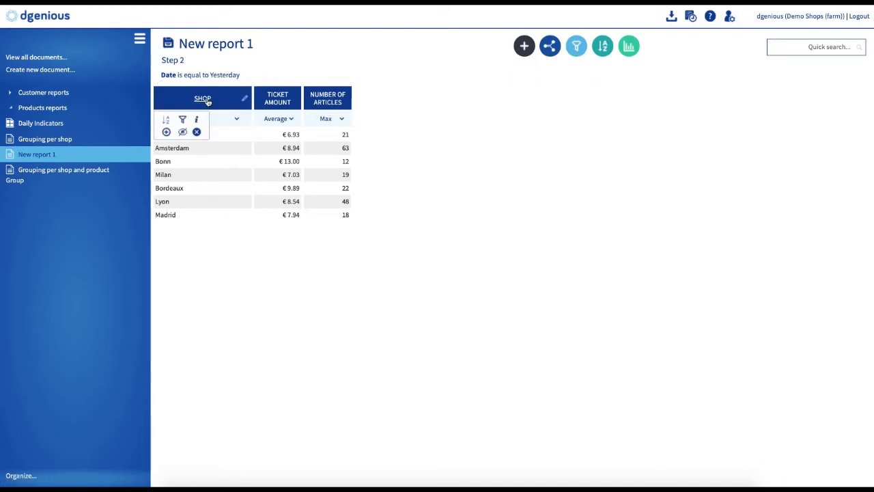
{"action": "left_click", "coordinate": [166, 132]}
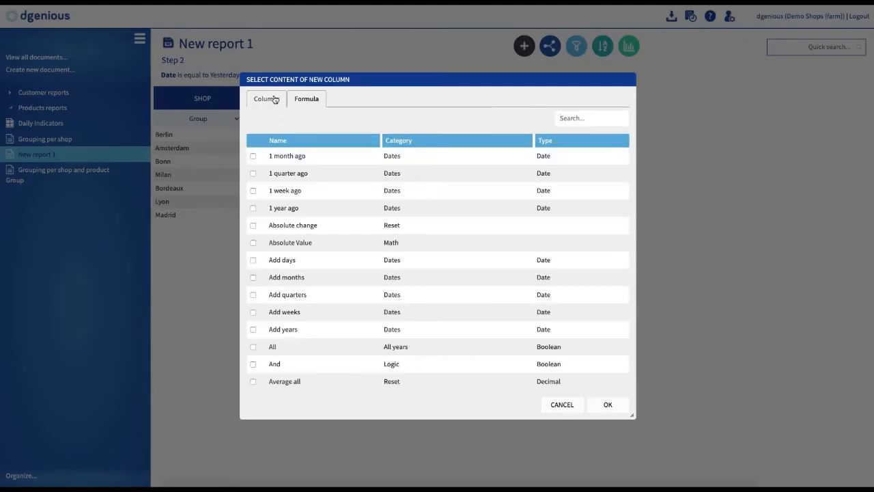
{"action": "left_click", "coordinate": [271, 101]}
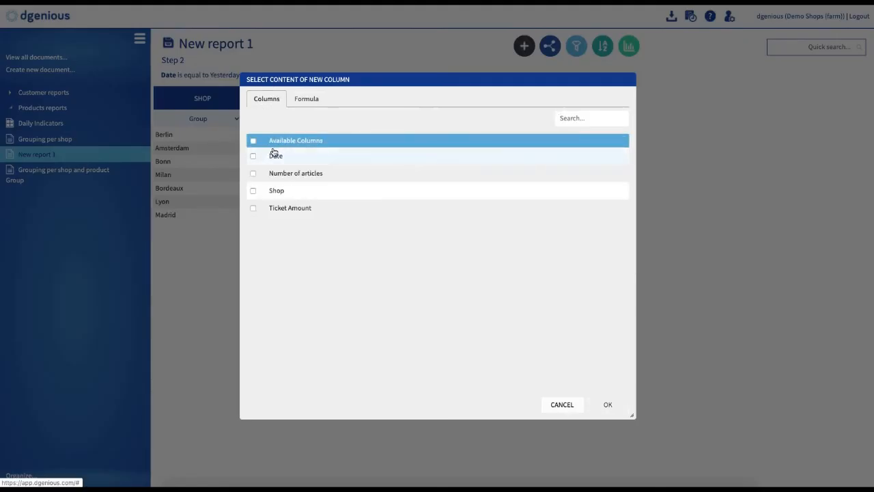
{"action": "left_click", "coordinate": [253, 207]}
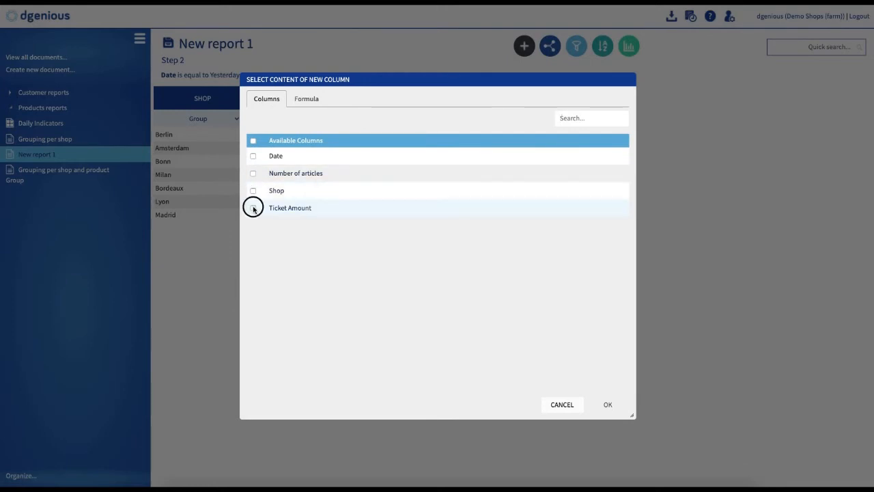
{"action": "left_click", "coordinate": [614, 408]}
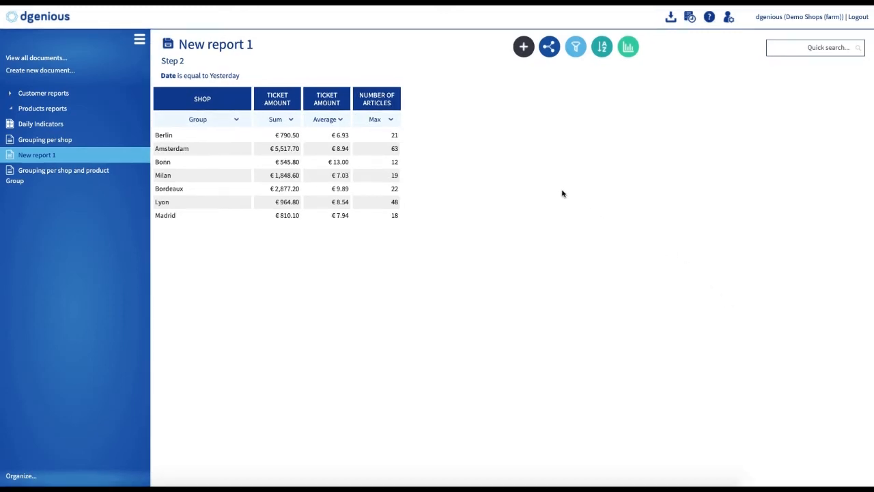
Step: Rename the averaged Ticket Amount column to Average Ticket and hide the aggregation row of the table
{"action": "mouse_move", "coordinate": [380, 111]}
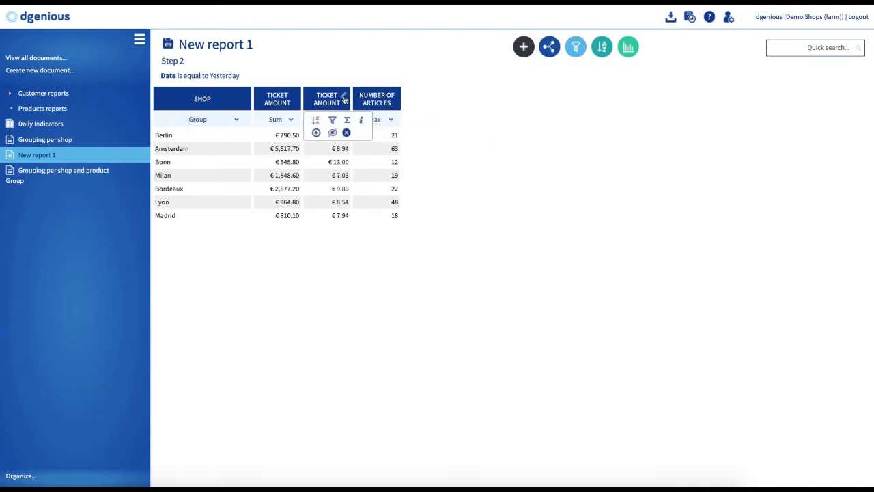
{"action": "double_click", "coordinate": [345, 98]}
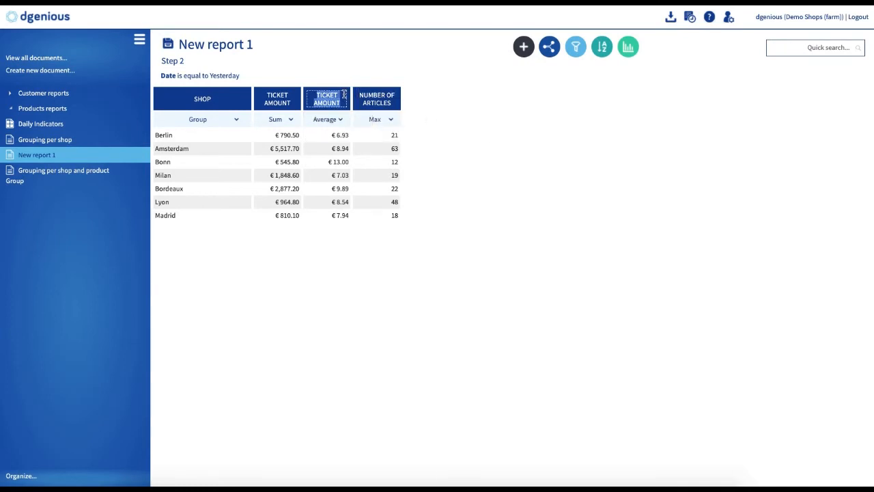
{"action": "type", "text": "Aver"}
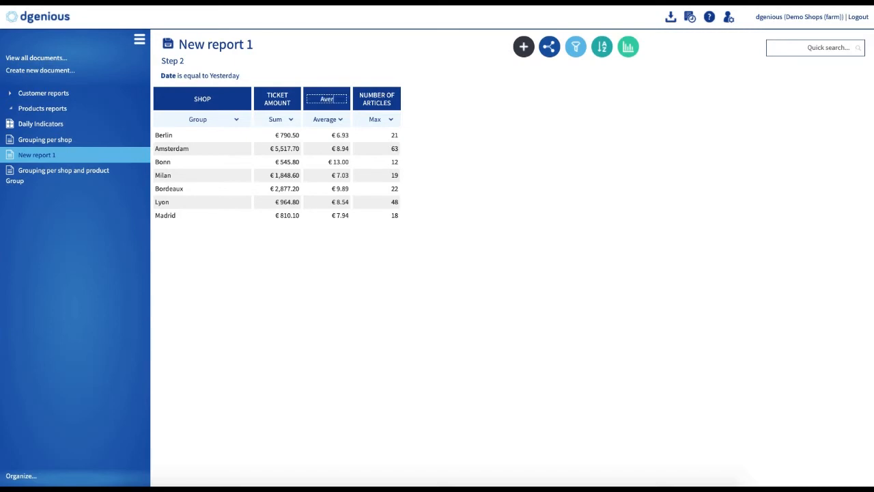
{"action": "type", "text": "age Ticket"}
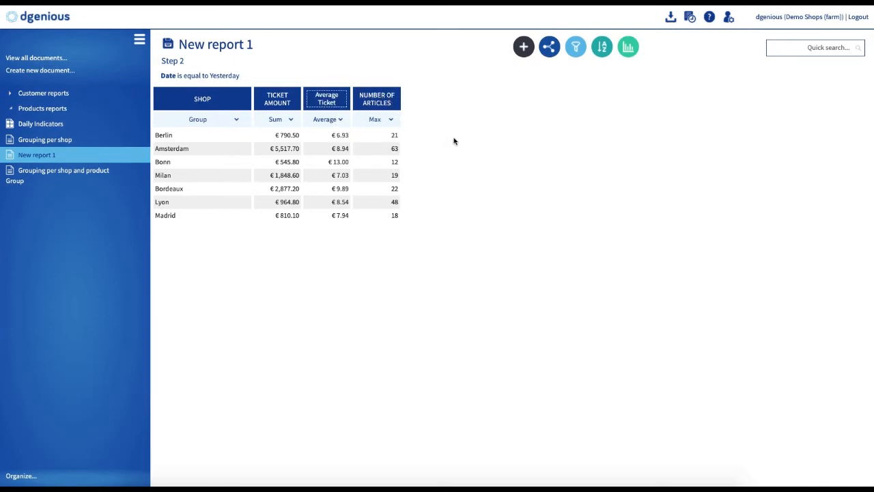
{"action": "key", "text": "Return"}
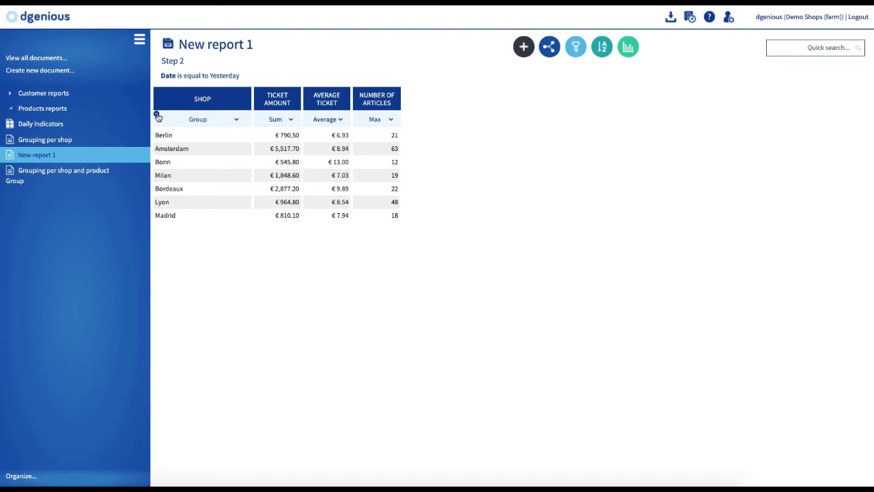
{"action": "left_click", "coordinate": [157, 116]}
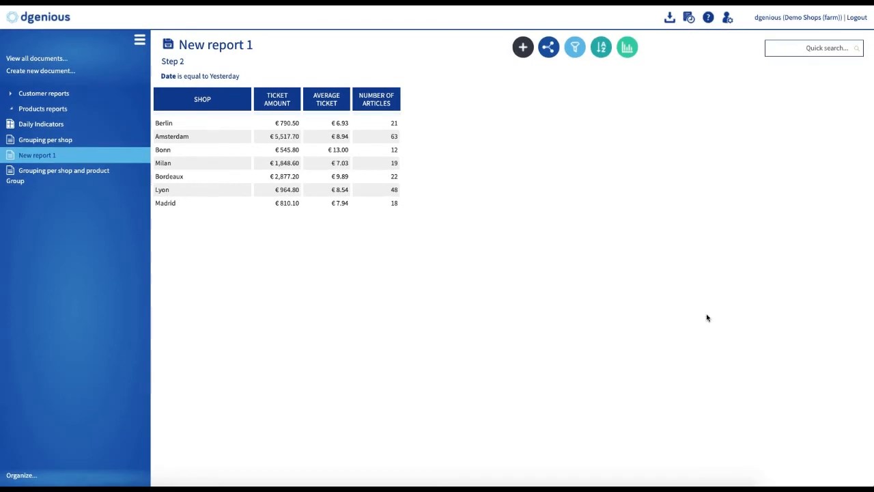
Step: Open the Grouping per shop and product Group report and go to its Tickets - lines step on the map
{"action": "left_click", "coordinate": [65, 172]}
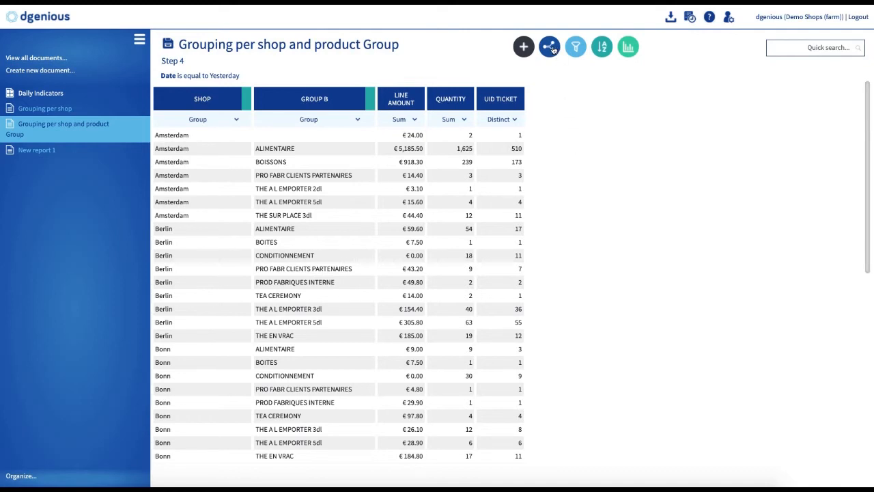
{"action": "left_click", "coordinate": [550, 47]}
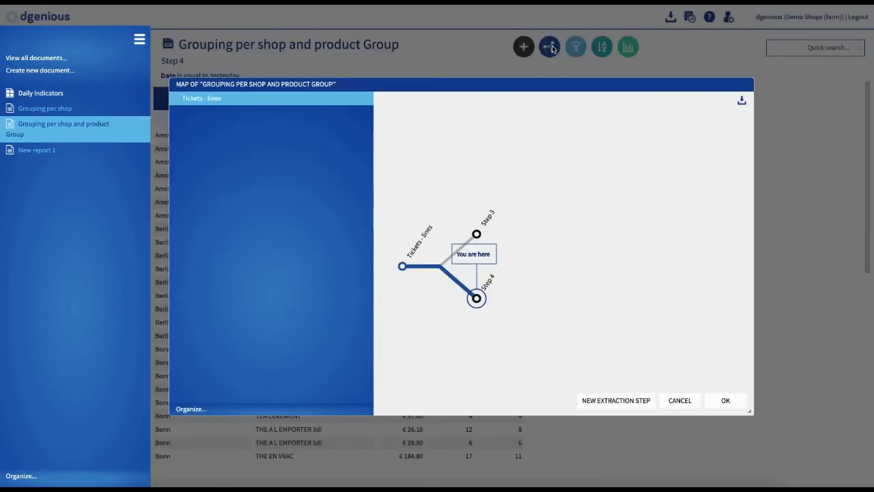
{"action": "left_click", "coordinate": [401, 268]}
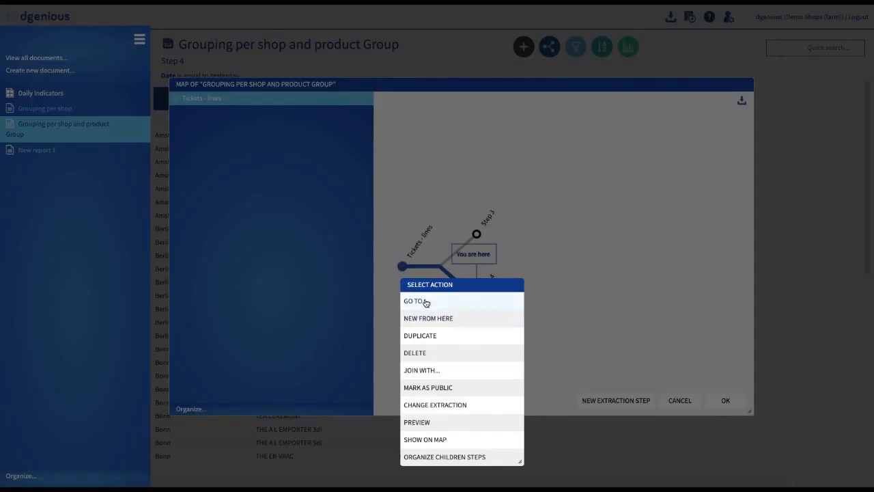
{"action": "left_click", "coordinate": [425, 302]}
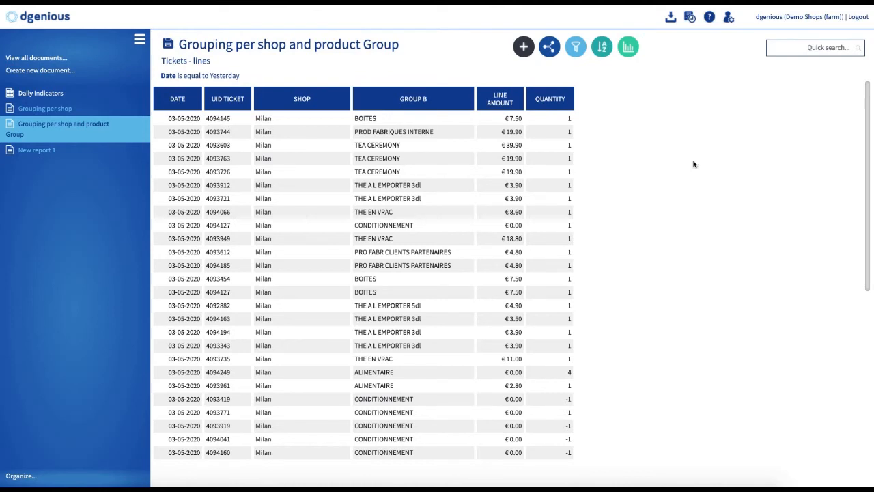
Step: Add a grouping step with UID ticket, Shop, Group B, Line amount and Quantity, and set the Group B aggregation to Group
{"action": "left_click", "coordinate": [525, 47]}
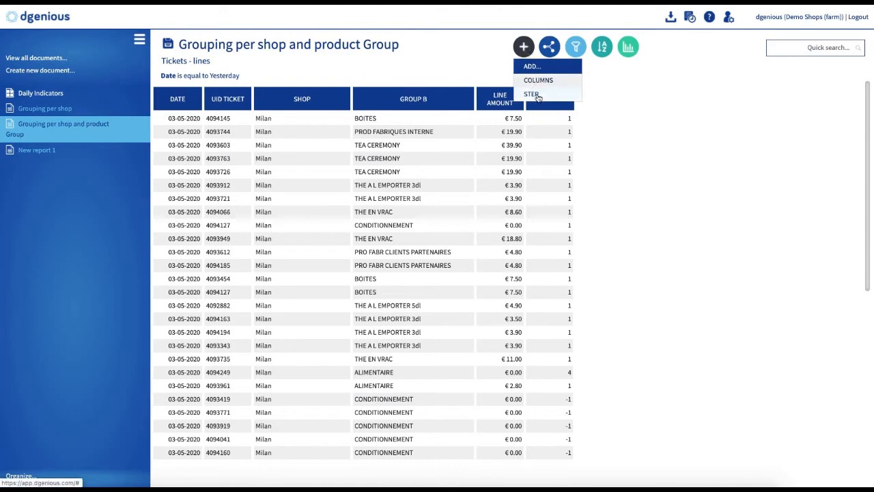
{"action": "left_click", "coordinate": [537, 94]}
{"action": "left_click", "coordinate": [307, 101]}
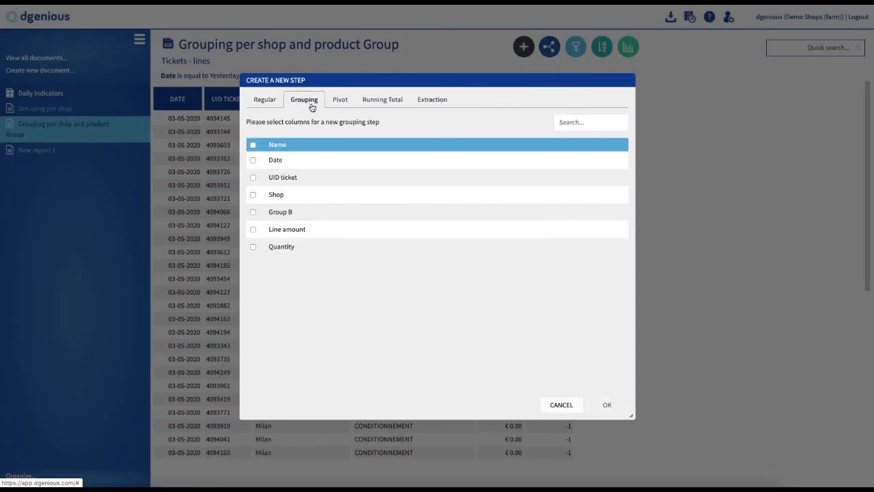
{"action": "left_click", "coordinate": [252, 194]}
{"action": "left_click", "coordinate": [252, 214]}
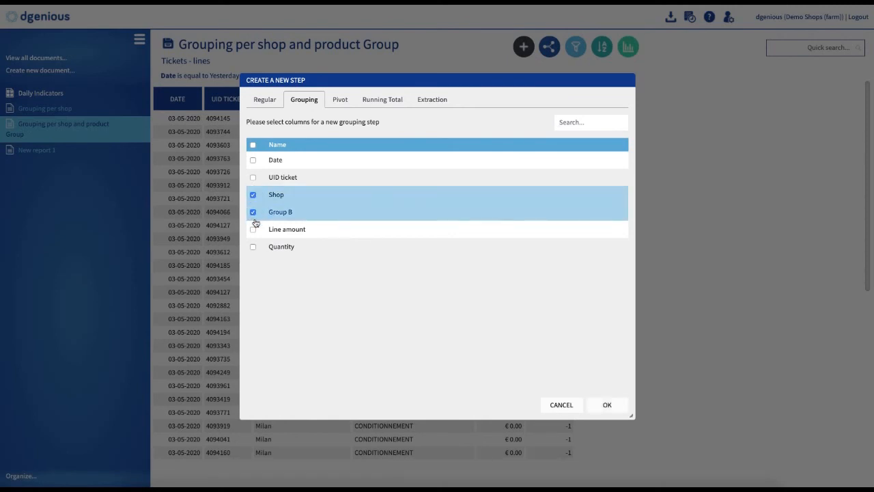
{"action": "left_click", "coordinate": [253, 229]}
{"action": "left_click", "coordinate": [252, 247]}
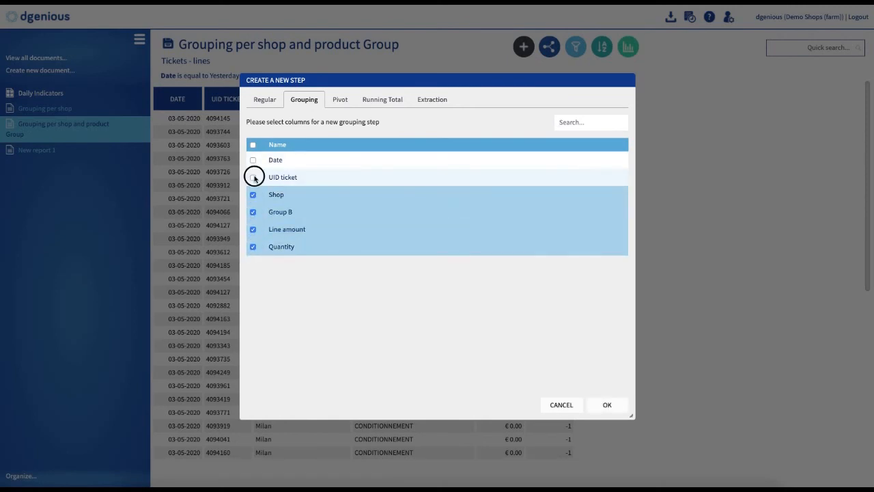
{"action": "left_click", "coordinate": [253, 178]}
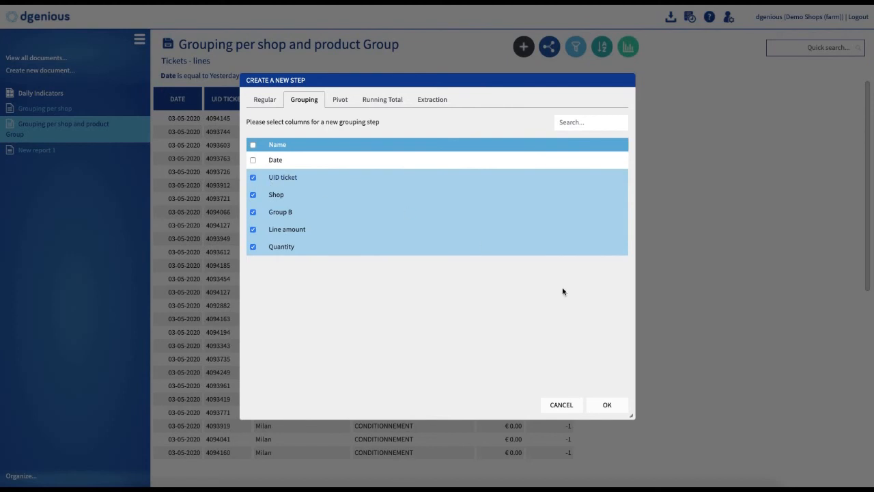
{"action": "left_click", "coordinate": [611, 400]}
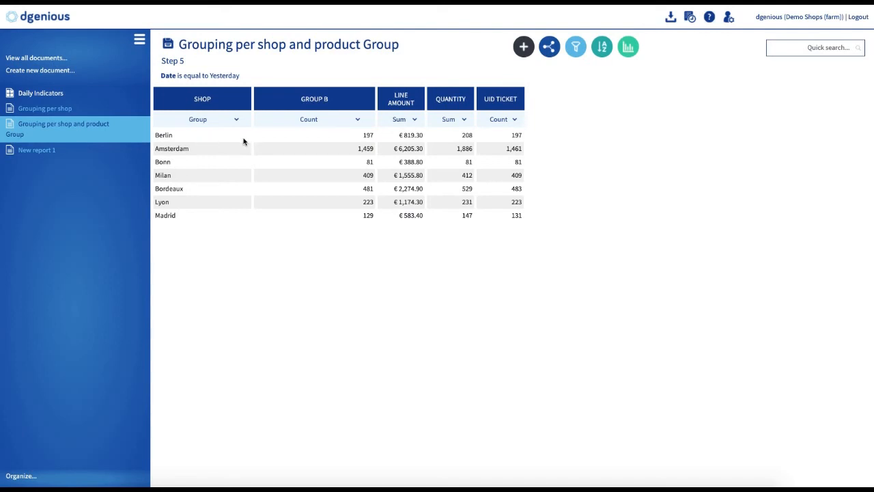
{"action": "left_click", "coordinate": [358, 120]}
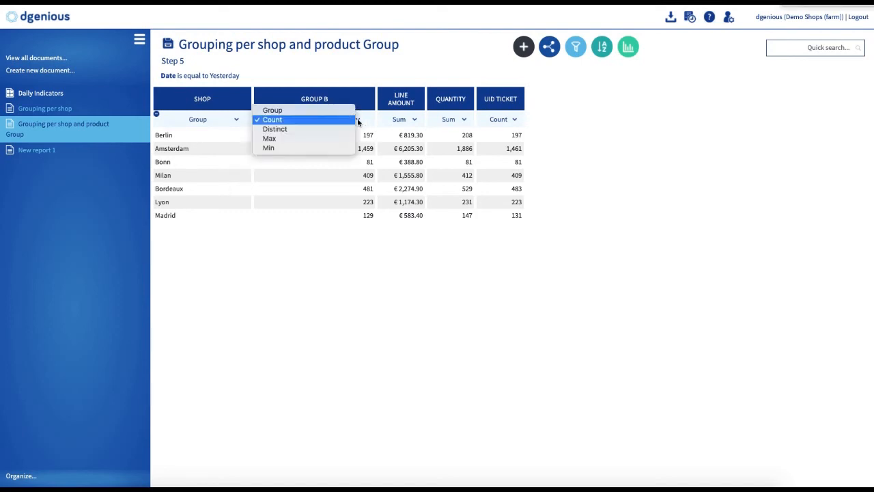
{"action": "left_click", "coordinate": [295, 114]}
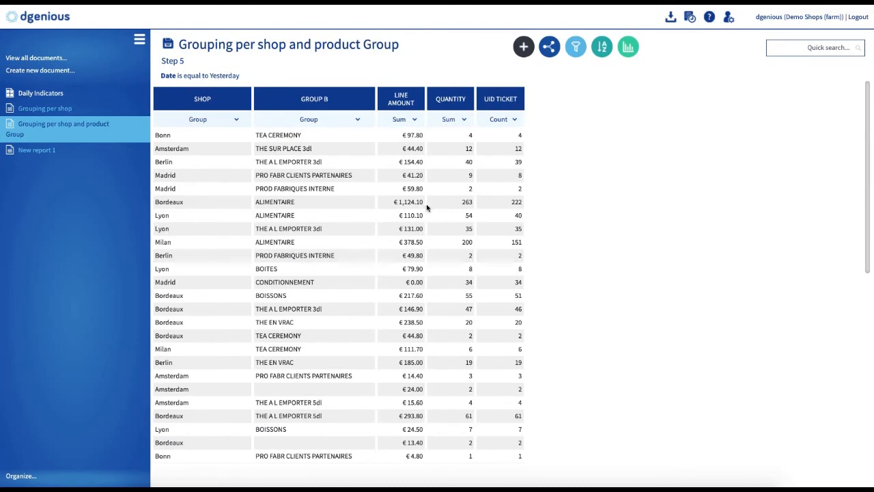
Step: Sort the step ascending by Shop and then Group B, and set the UID ticket aggregation to Distinct
{"action": "left_click", "coordinate": [603, 50]}
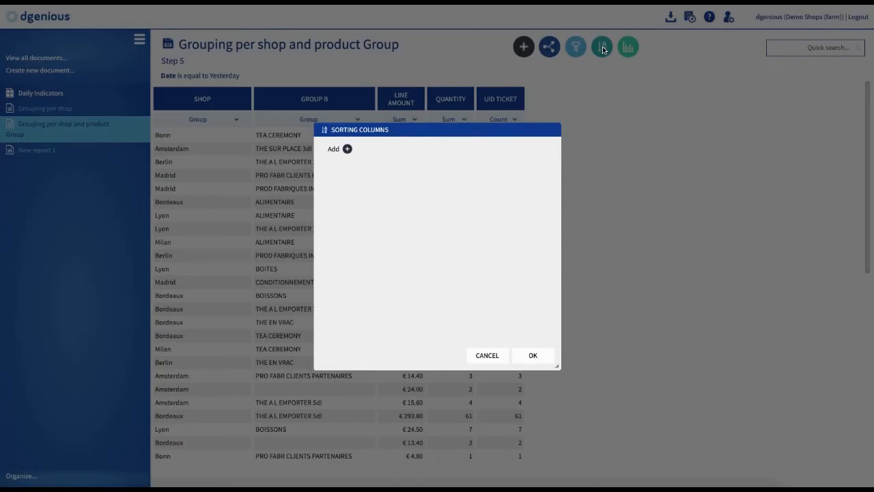
{"action": "left_click", "coordinate": [347, 149]}
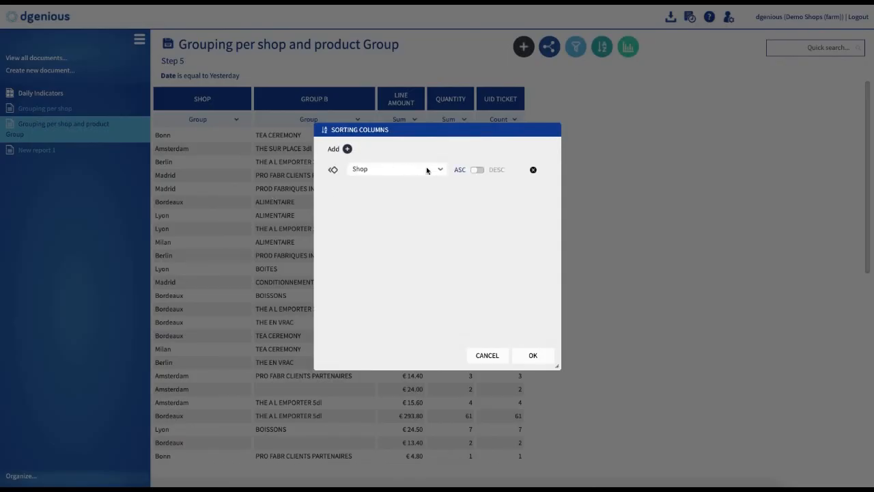
{"action": "left_click", "coordinate": [348, 152]}
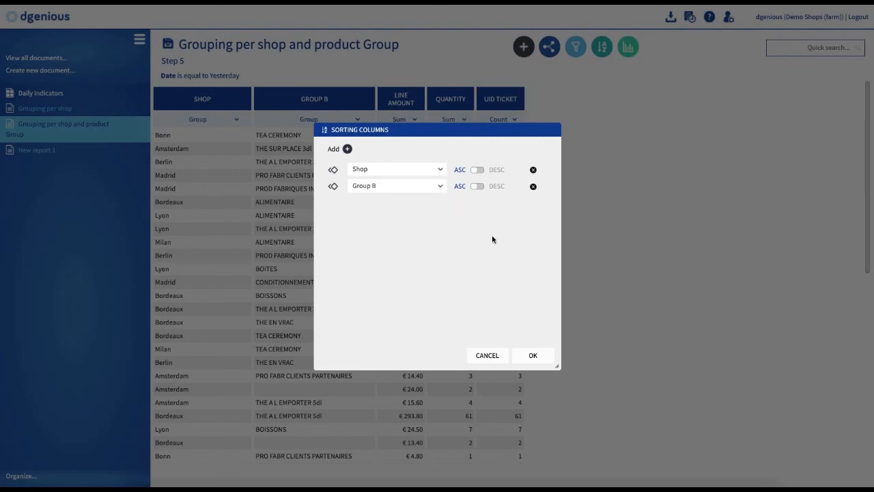
{"action": "left_click", "coordinate": [530, 355]}
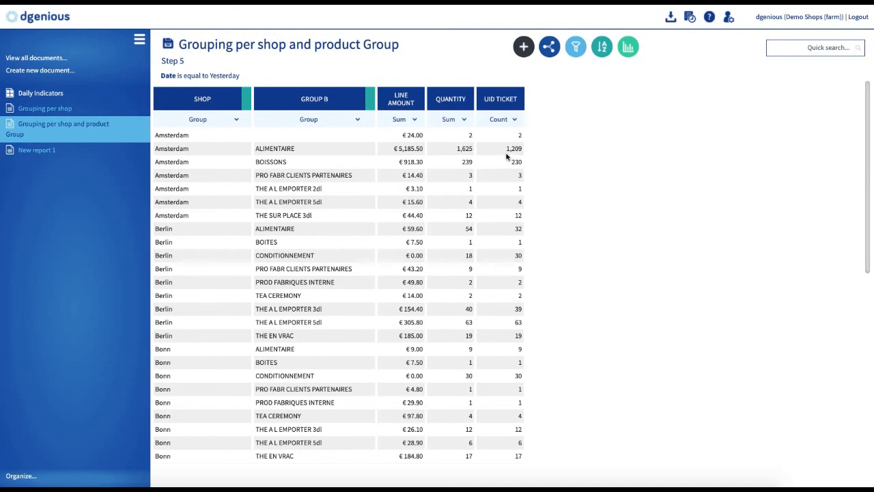
{"action": "left_click", "coordinate": [515, 119]}
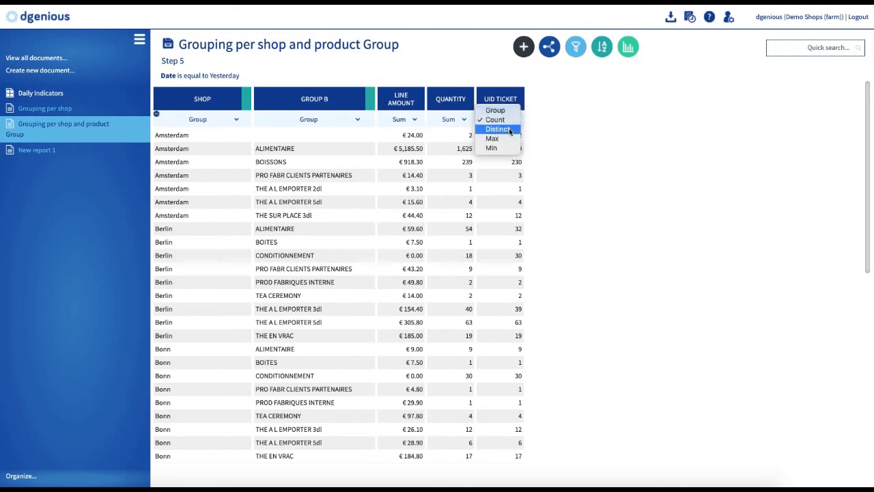
{"action": "left_click", "coordinate": [498, 129]}
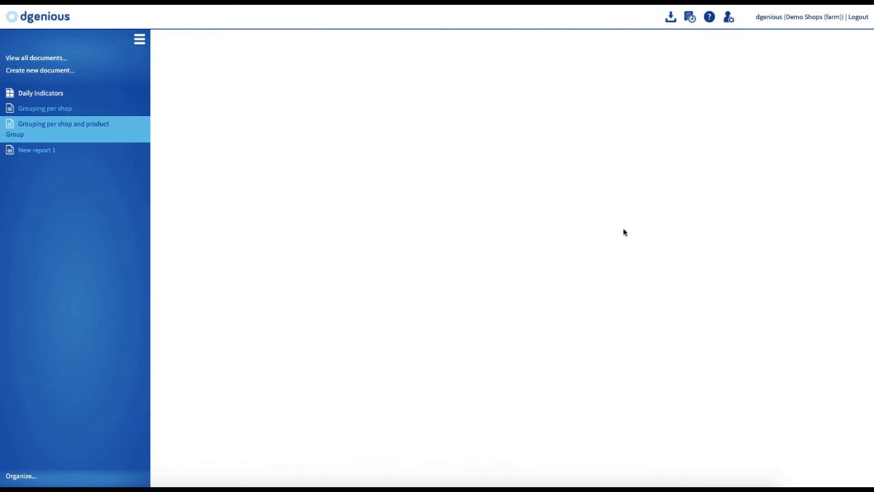